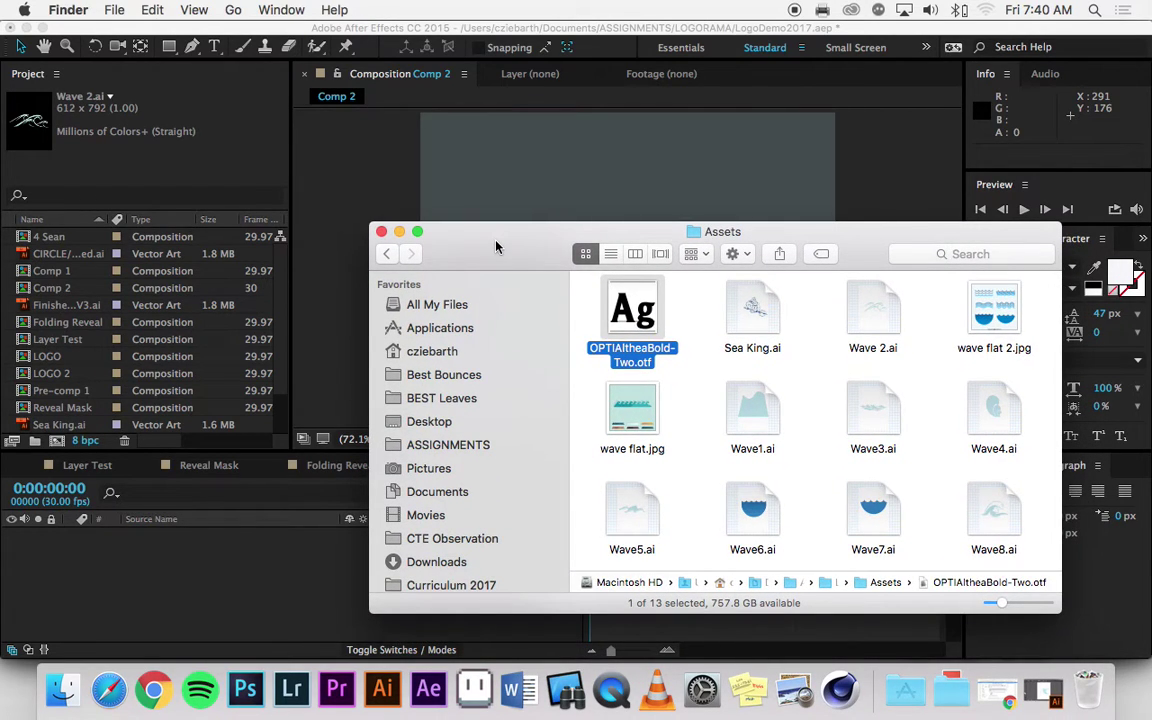
# Open a preview of OPTIAltheaBold-Two.otf from the Assets folder, keeping the Regular style
pyautogui.moveTo(495, 247); pyautogui.dragTo(337, 171)
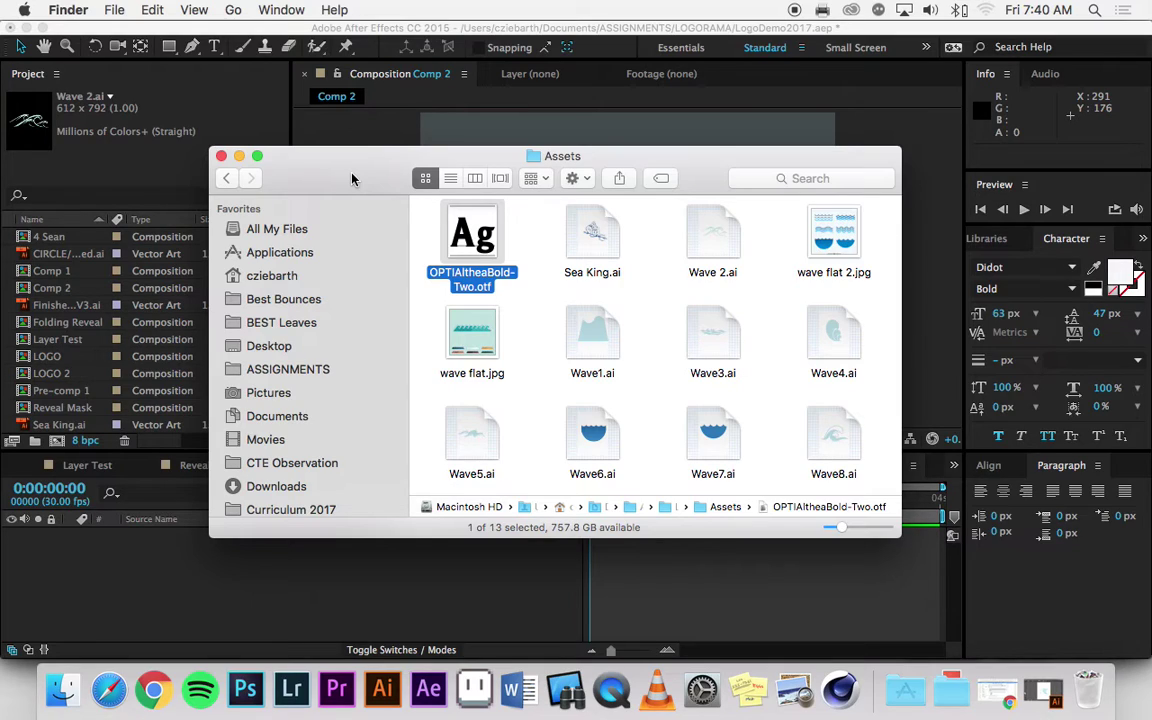
pyautogui.click(472, 201)
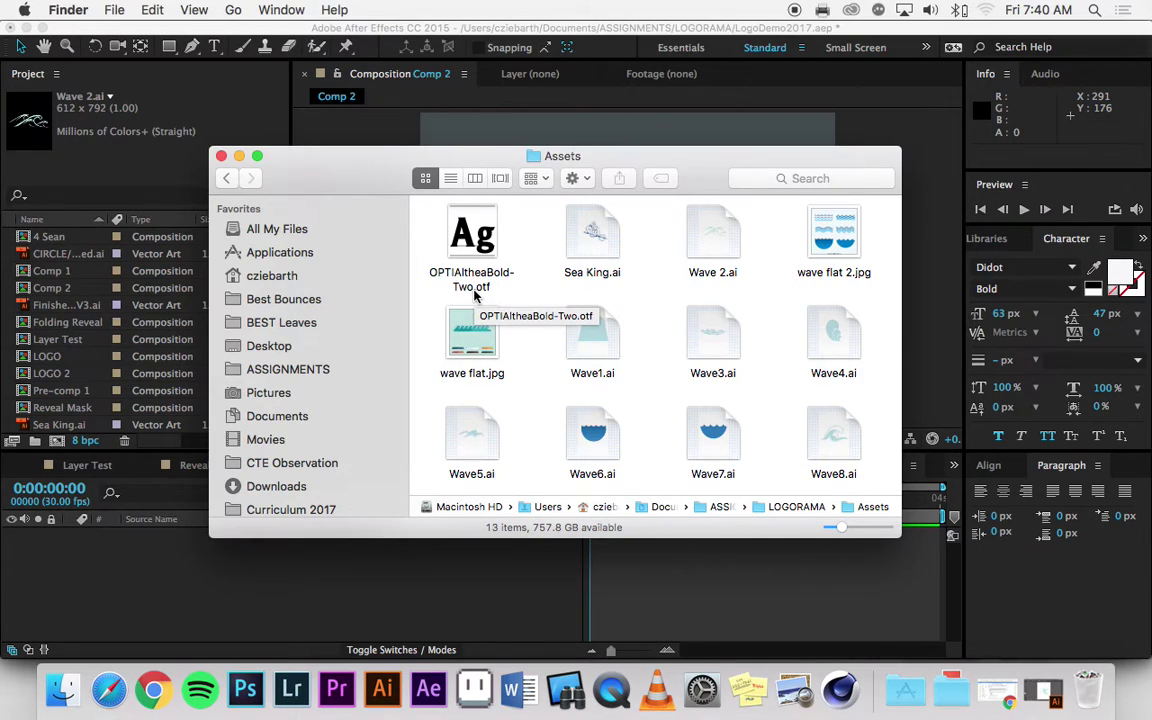
pyautogui.click(469, 218)
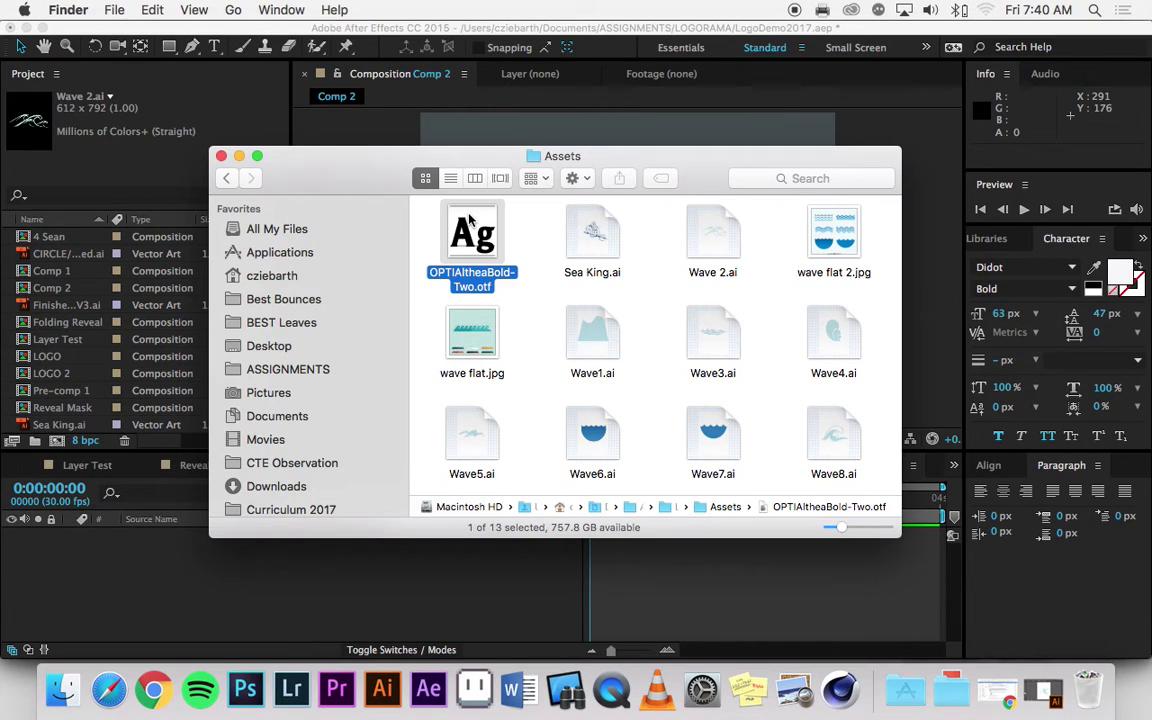
pyautogui.doubleClick(469, 218)
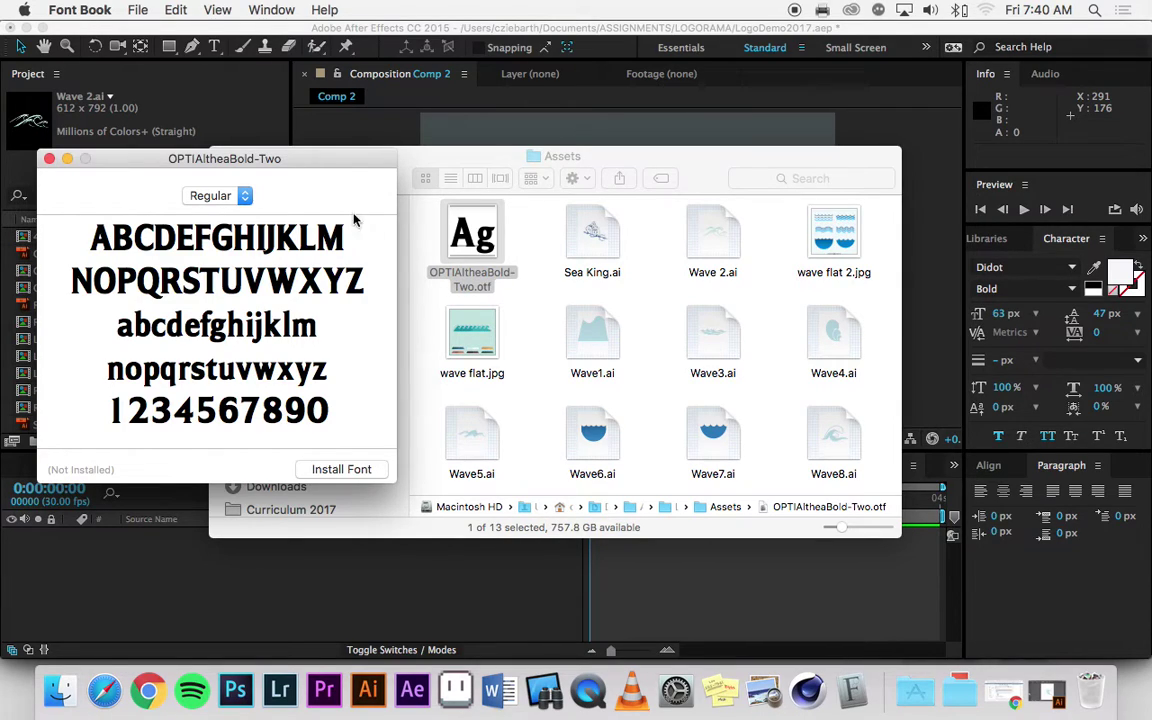
pyautogui.moveTo(248, 162); pyautogui.dragTo(248, 159)
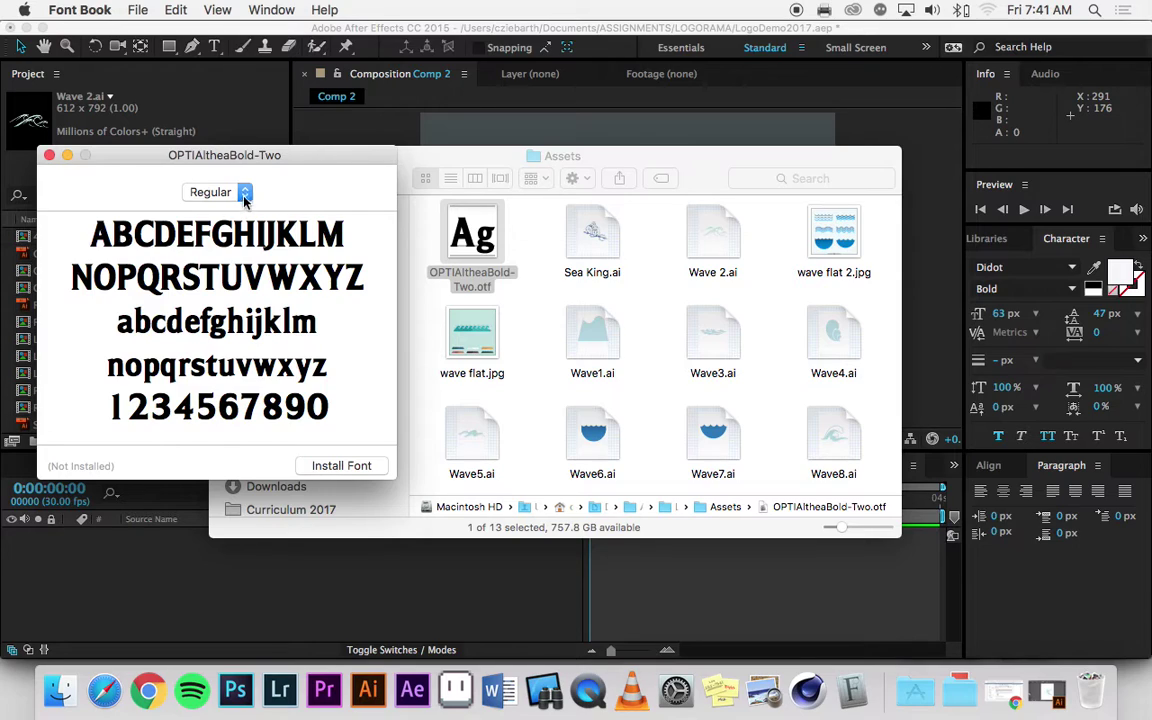
pyautogui.click(245, 192)
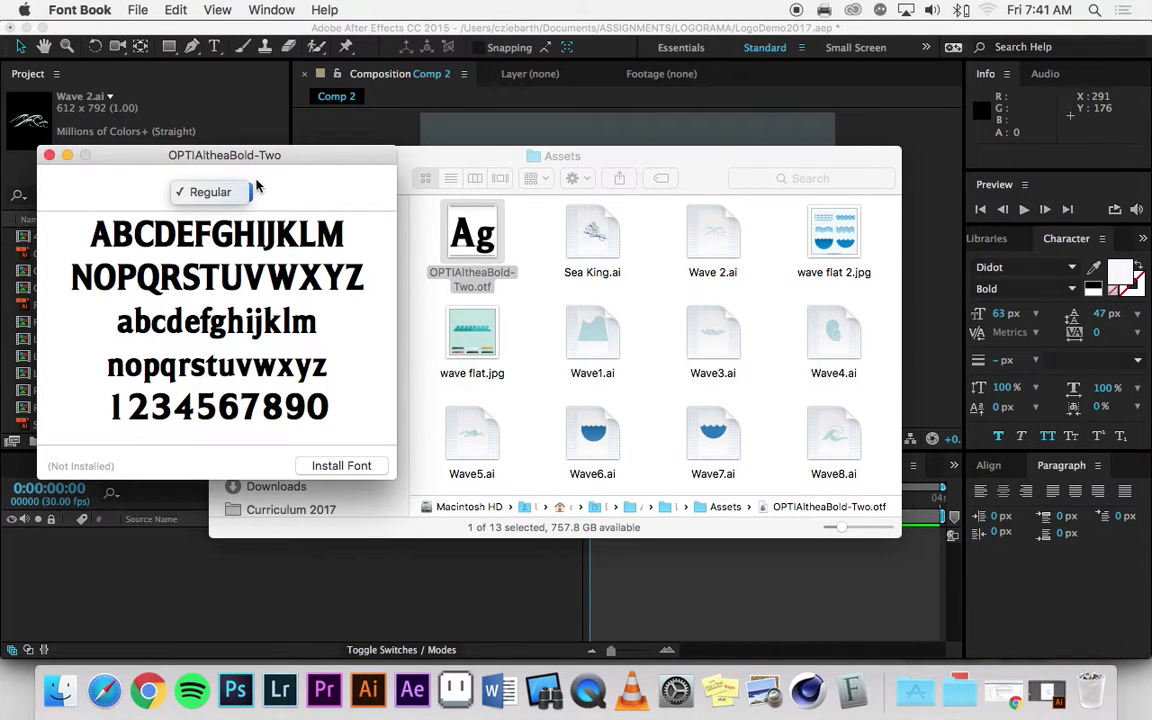
pyautogui.click(207, 191)
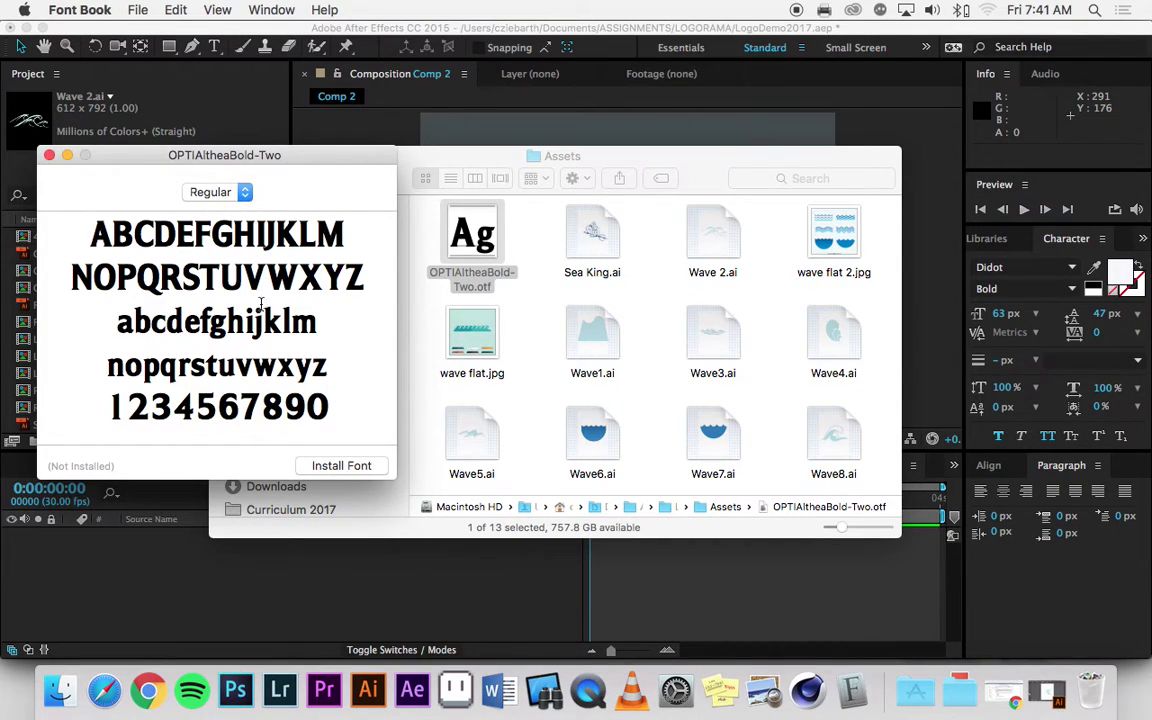
# Install OPTIAltheaBold-Two as a user font despite its validation warning, then return to After Effects
pyautogui.click(336, 467)
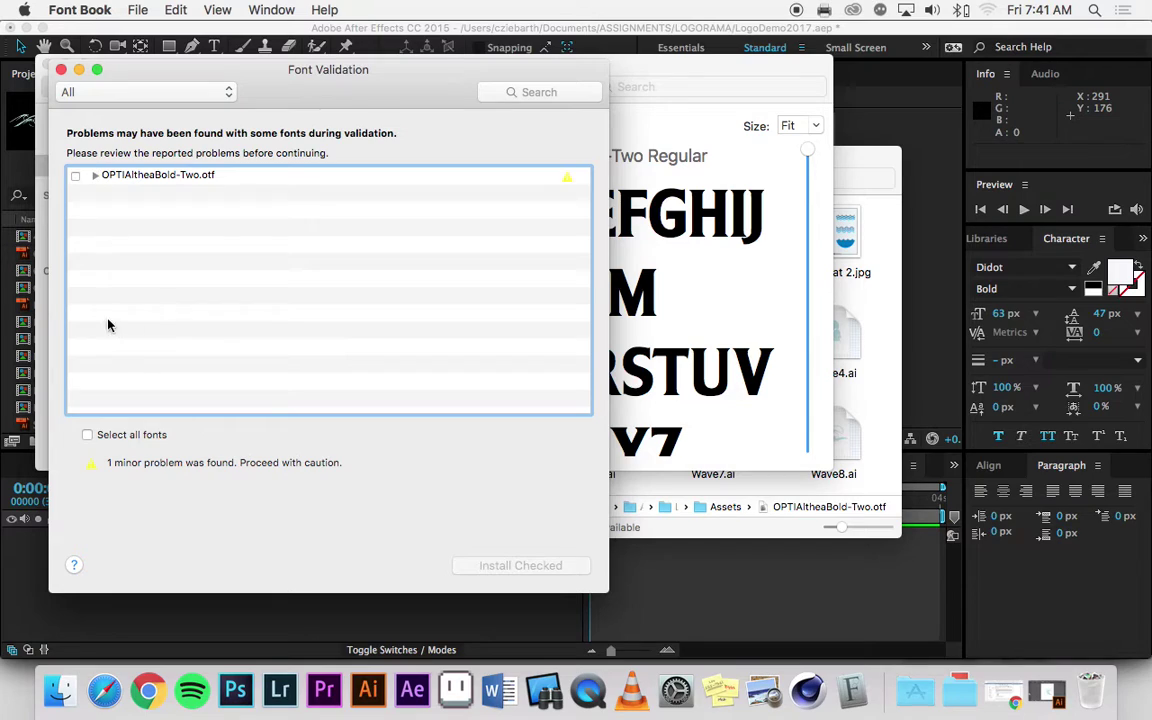
pyautogui.click(96, 176)
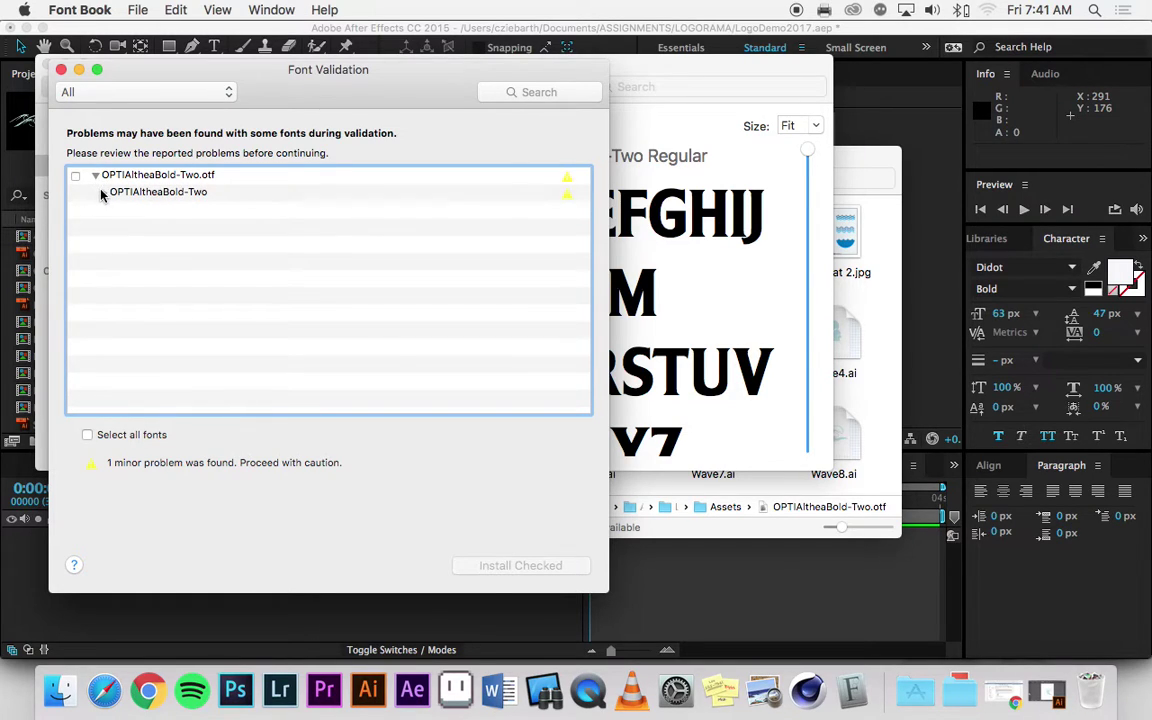
pyautogui.click(104, 193)
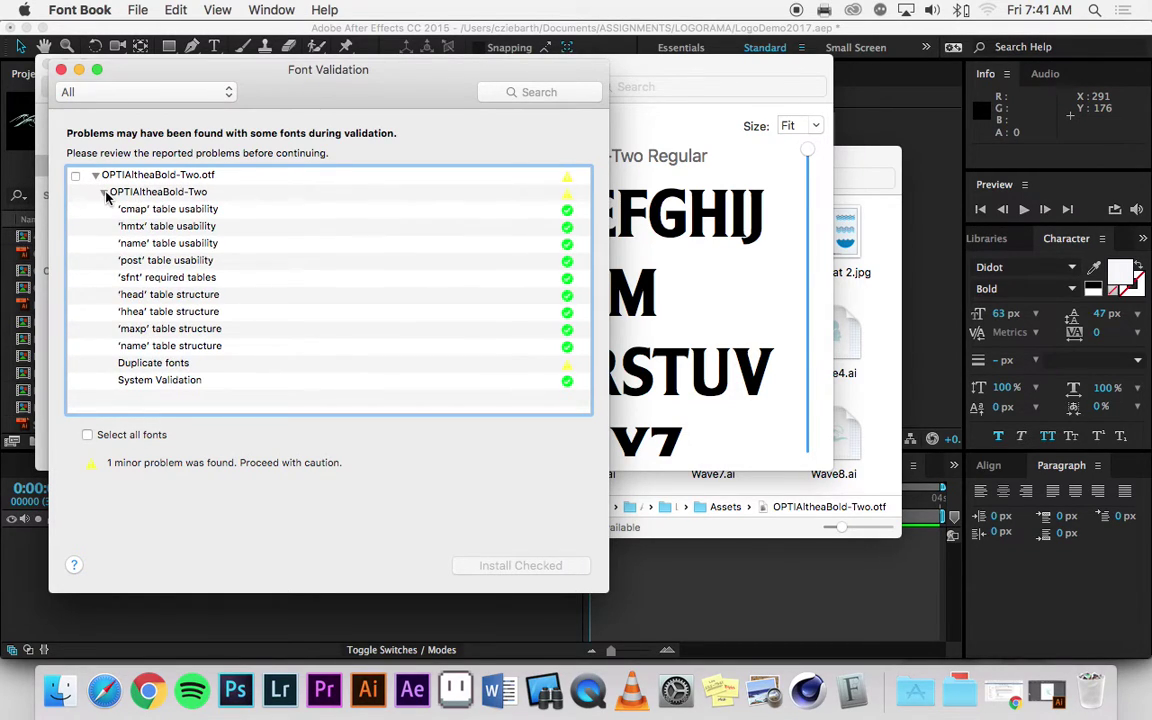
pyautogui.click(105, 194)
pyautogui.click(96, 176)
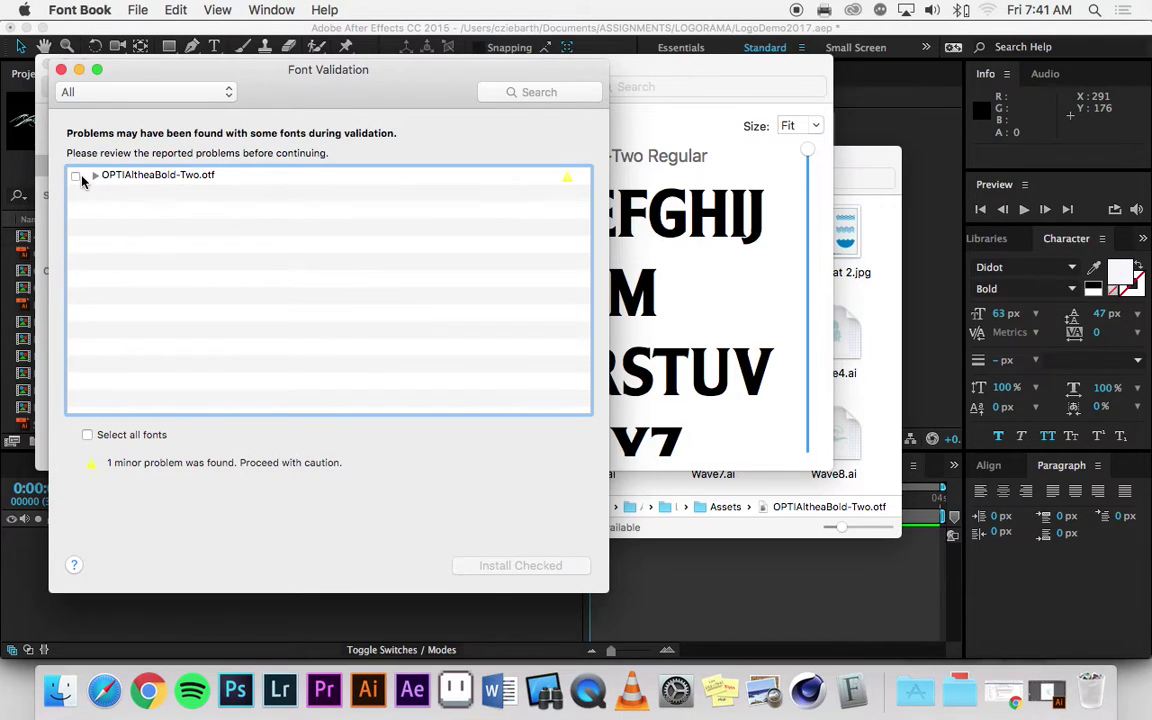
pyautogui.click(87, 435)
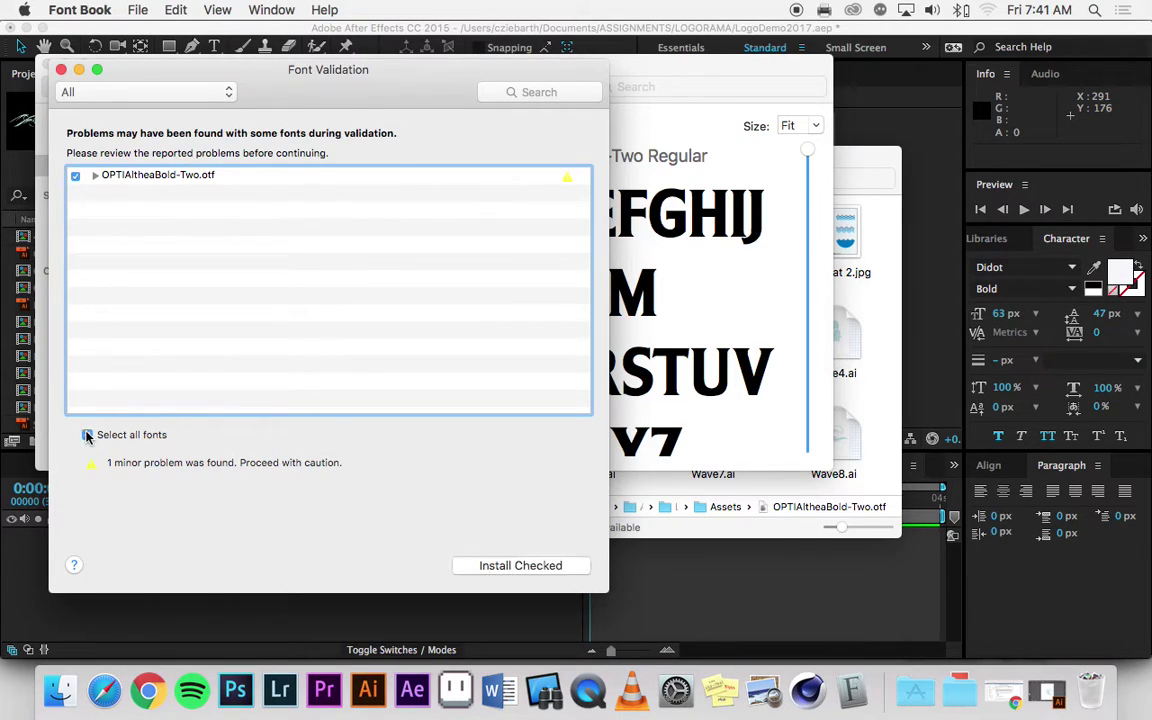
pyautogui.click(520, 566)
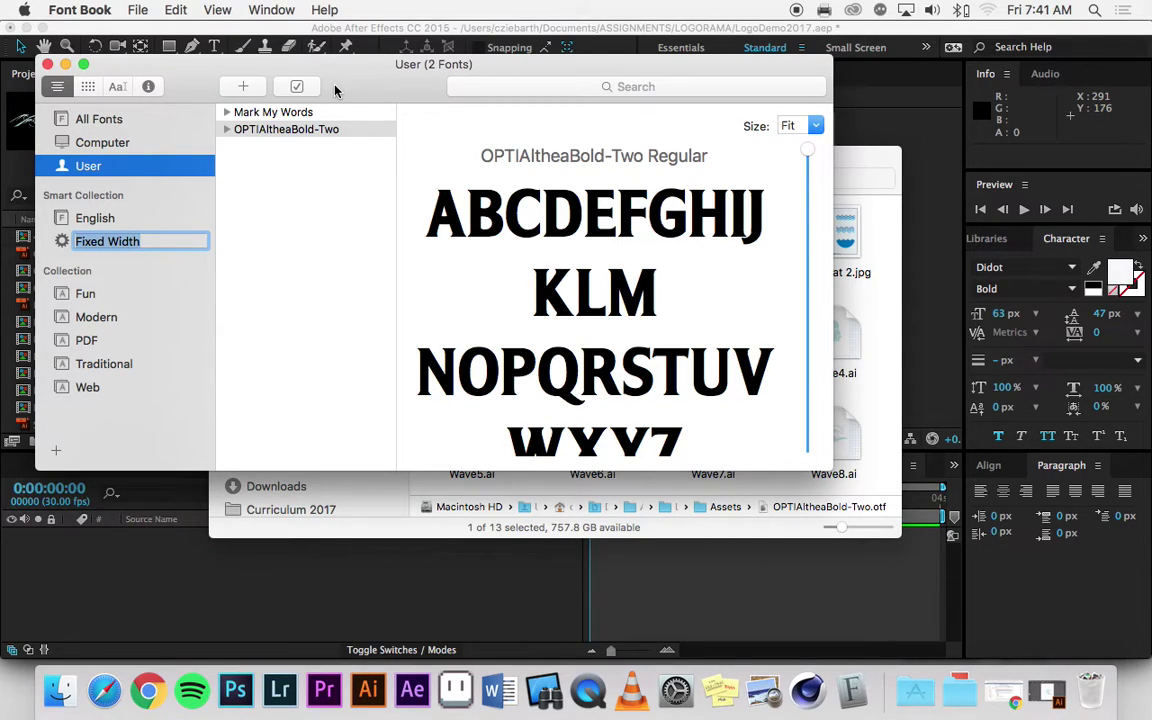
pyautogui.click(311, 30)
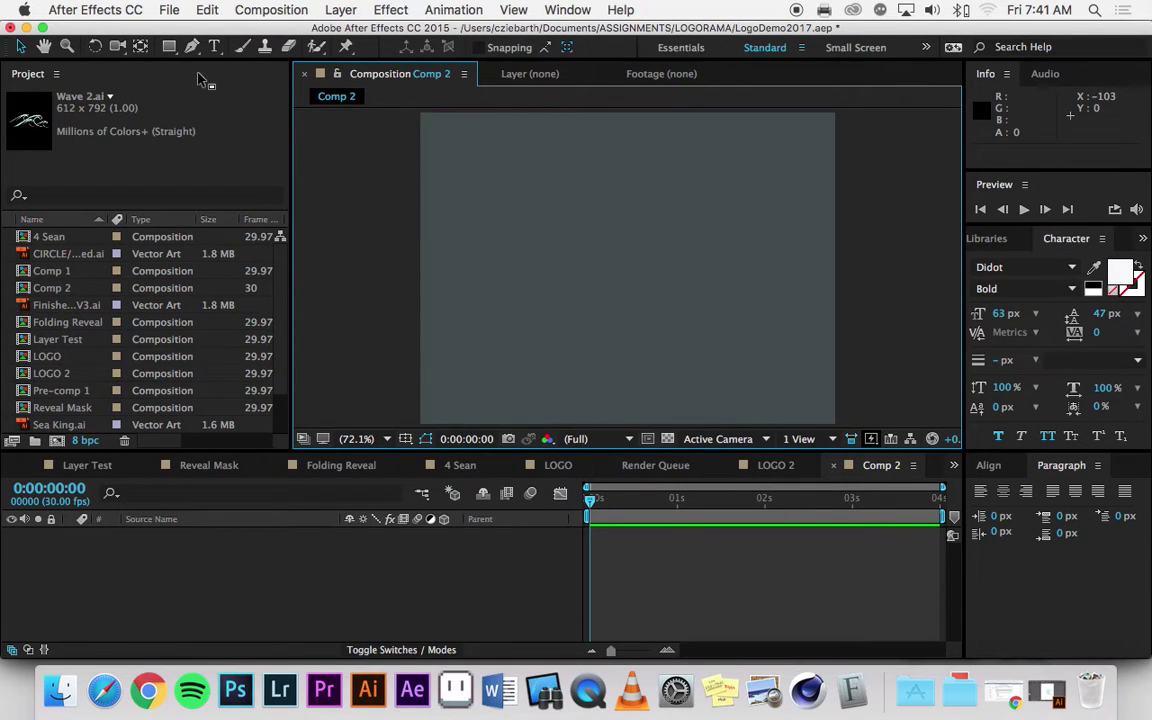
# Add a 'Sea Kings' text layer, centre it in the comp, and select all its text
pyautogui.click(214, 46)
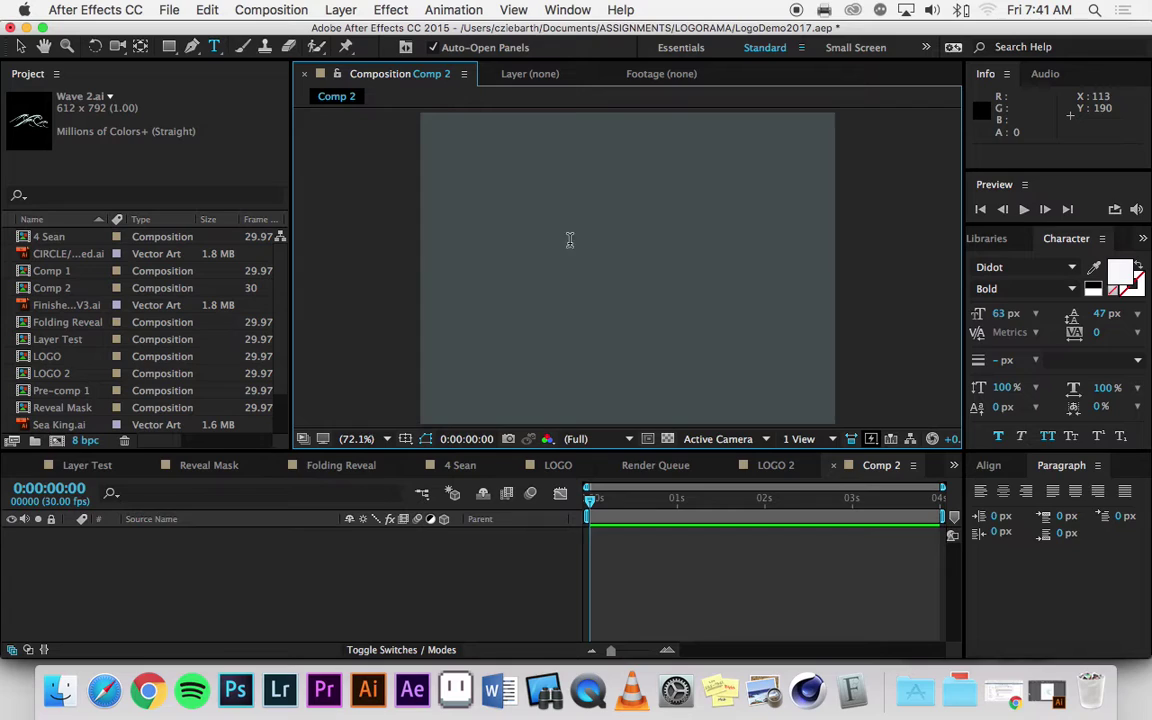
pyautogui.click(493, 232)
pyautogui.write('Se')
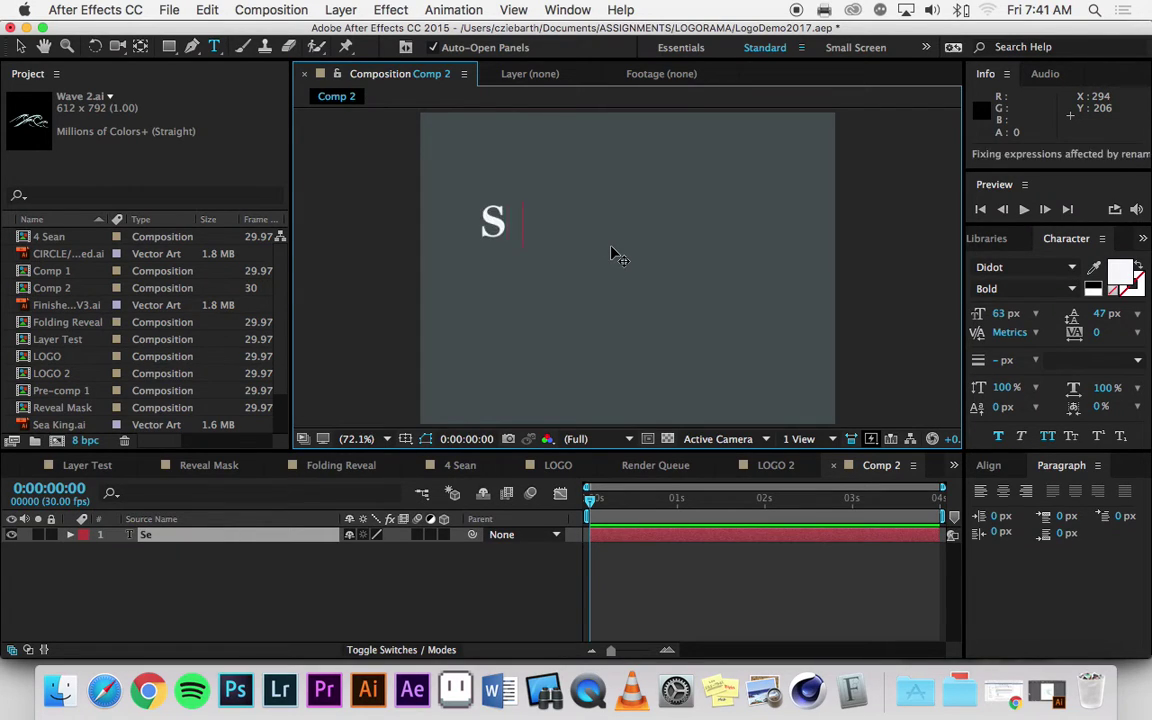
pyautogui.write('a Kings')
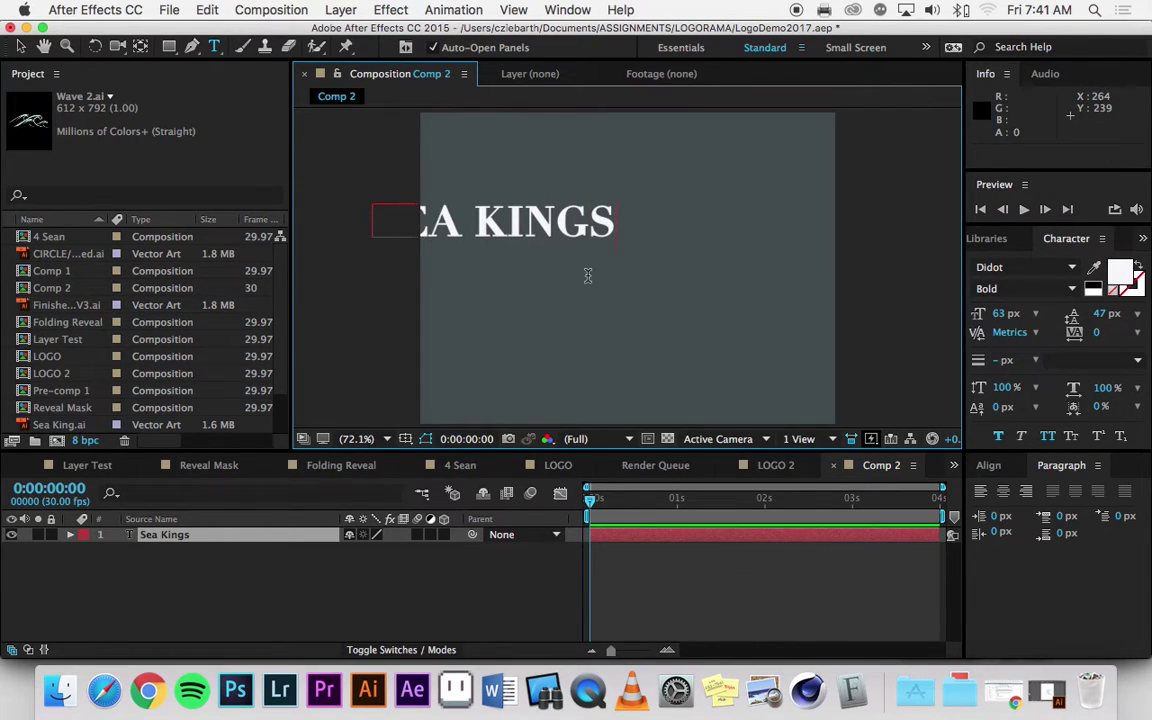
pyautogui.moveTo(586, 303); pyautogui.dragTo(710, 319)
pyautogui.press('super+a')
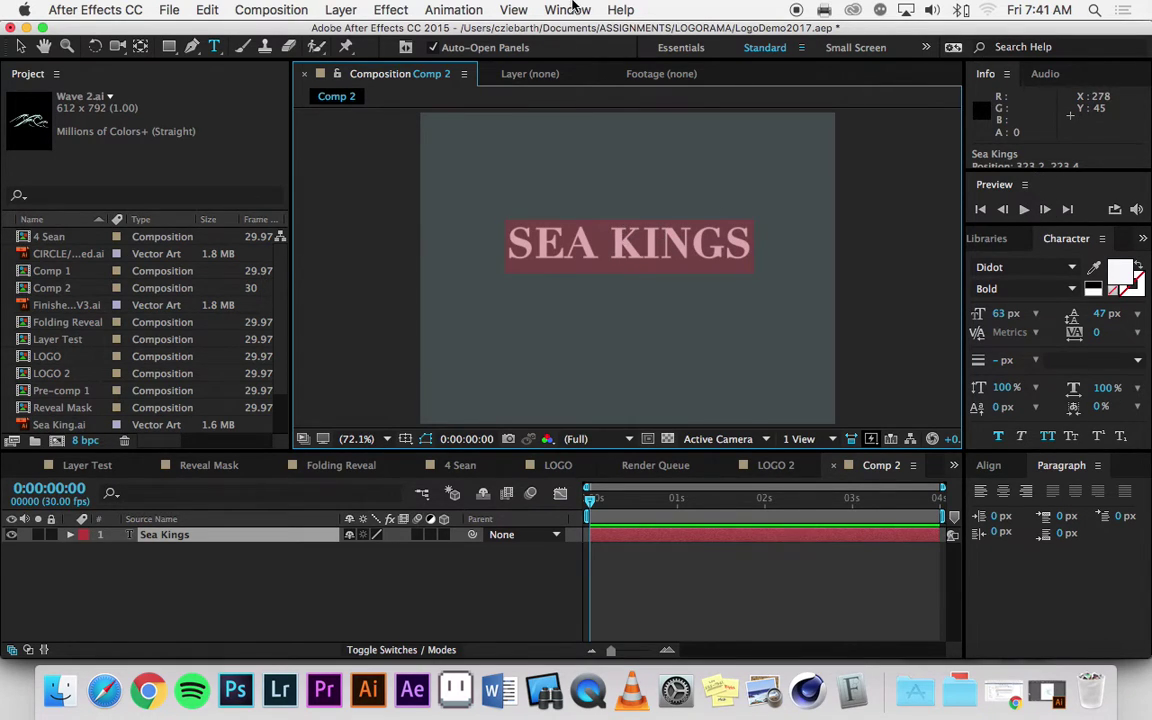
pyautogui.click(569, 9)
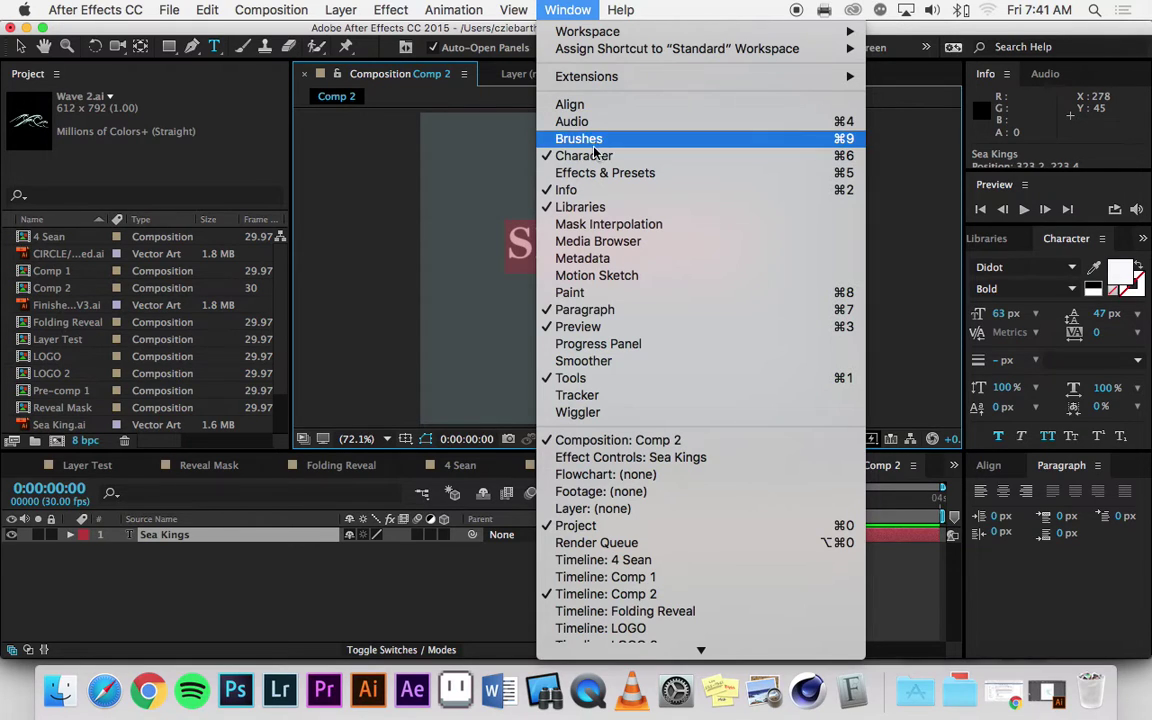
pyautogui.click(566, 10)
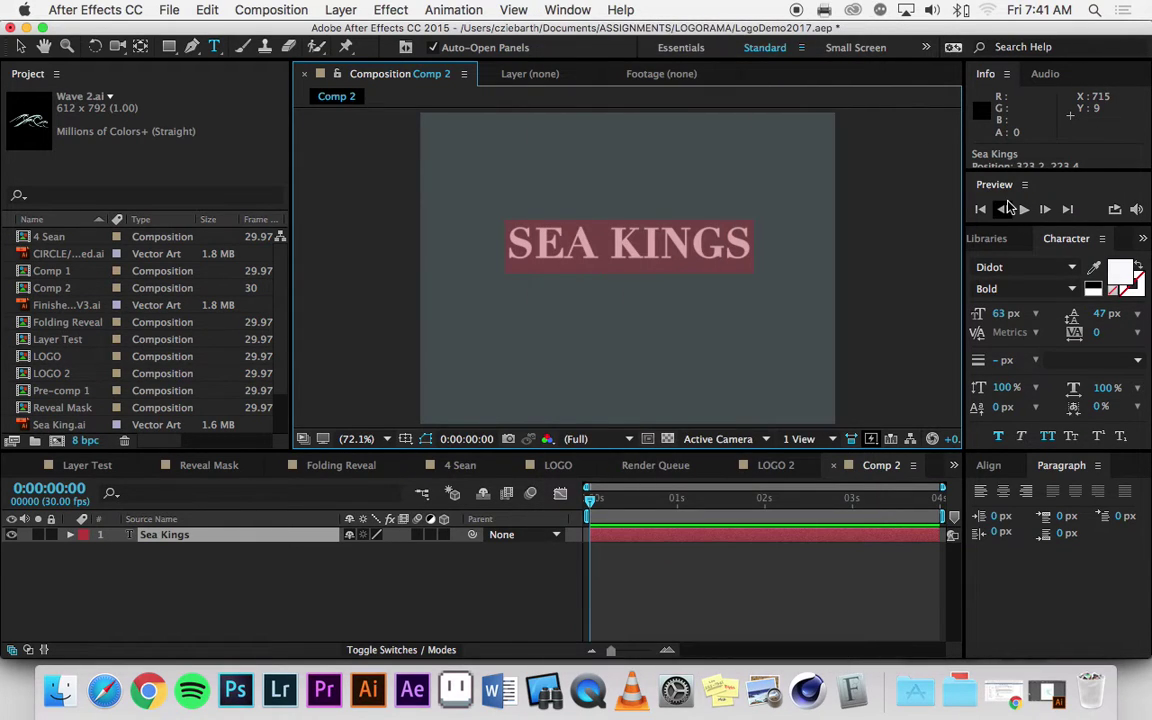
# Set the Sea Kings text to the OPTIAltheaBold-Two font with faux italic
pyautogui.click(1062, 268)
pyautogui.scroll(-20, 1062, 380)
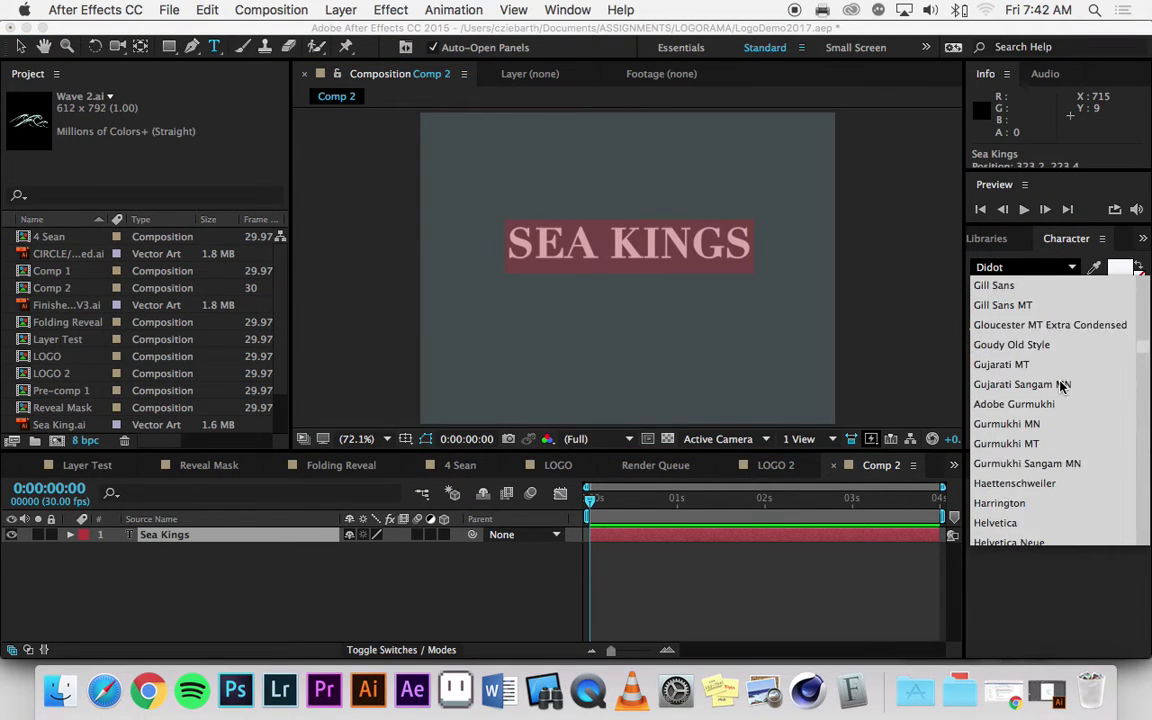
pyautogui.scroll(-10, 1059, 386)
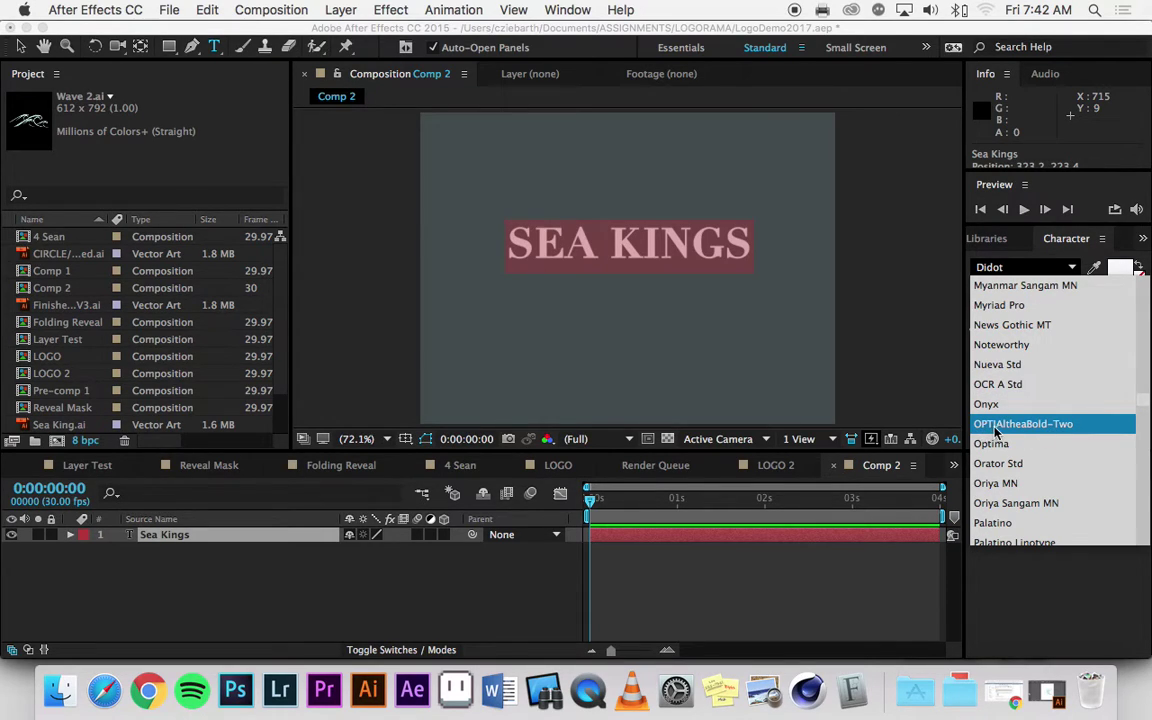
pyautogui.click(1030, 426)
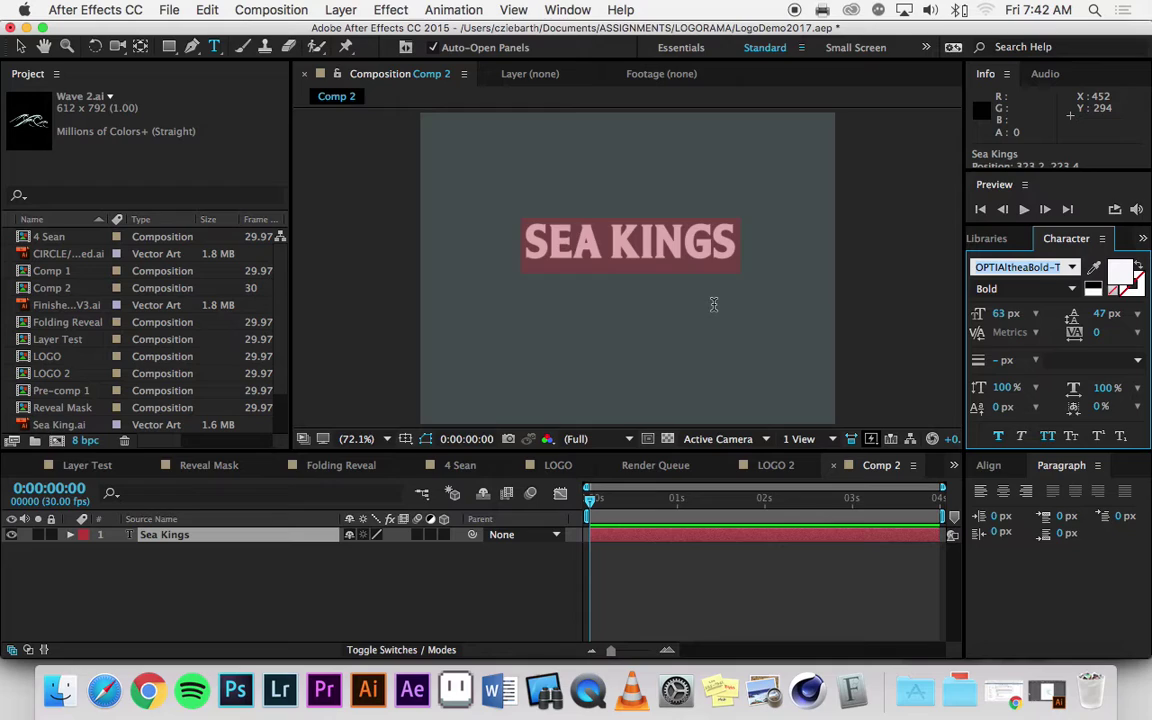
pyautogui.click(1023, 439)
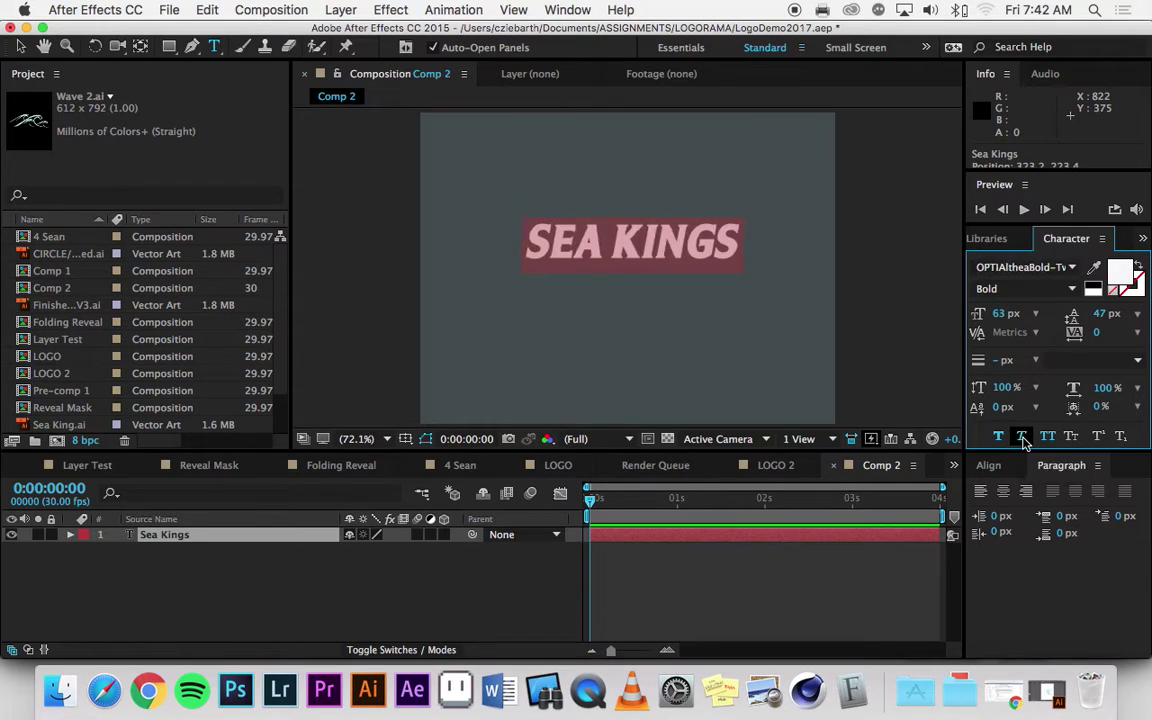
pyautogui.click(531, 238)
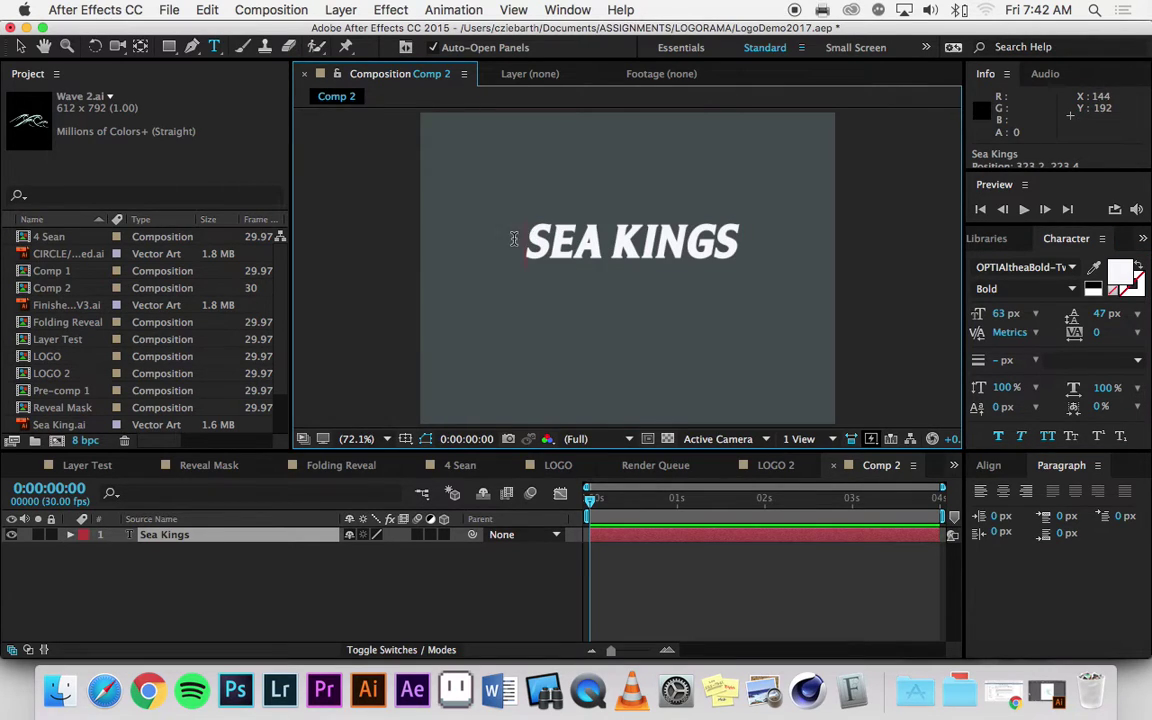
# Drag Sea King.ai from Finder's Assets folder into the After Effects Project panel
pyautogui.click(55, 692)
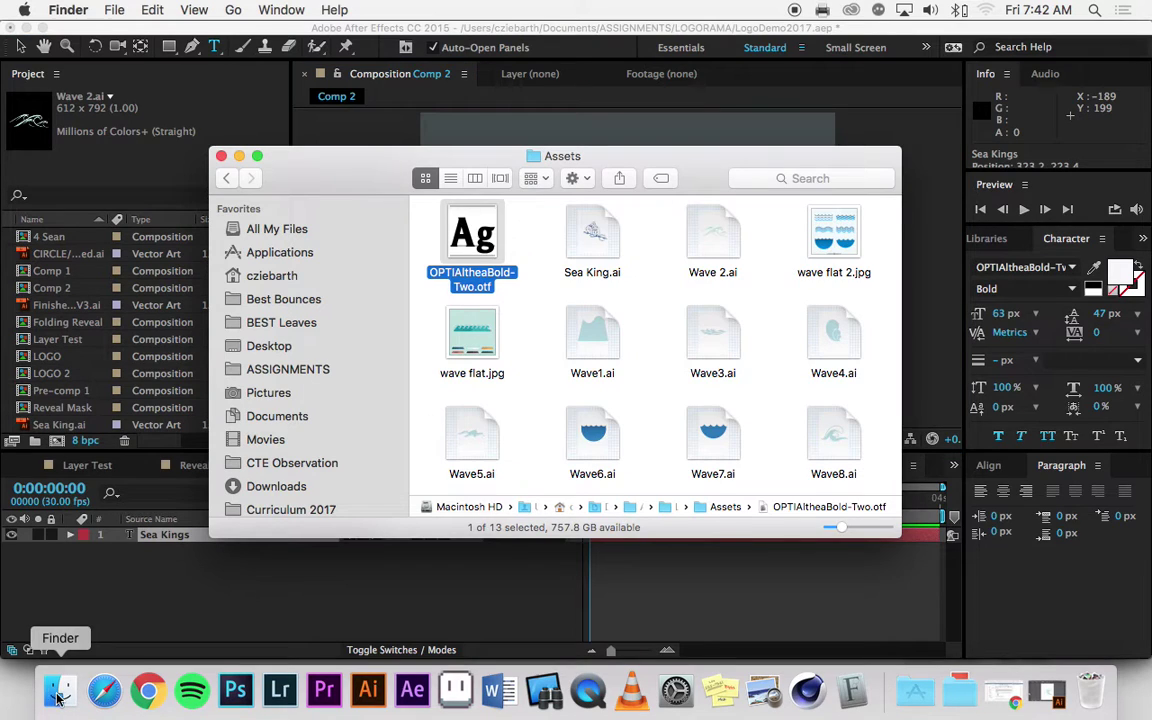
pyautogui.click(659, 254)
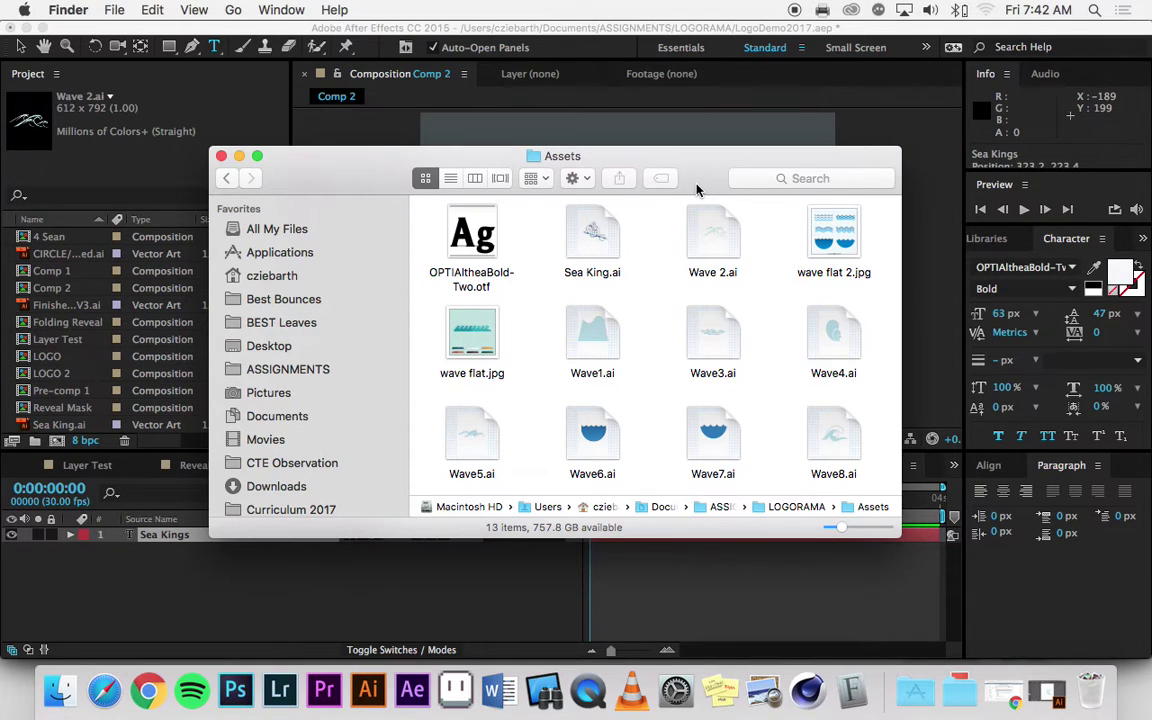
pyautogui.moveTo(697, 189); pyautogui.dragTo(1036, 207)
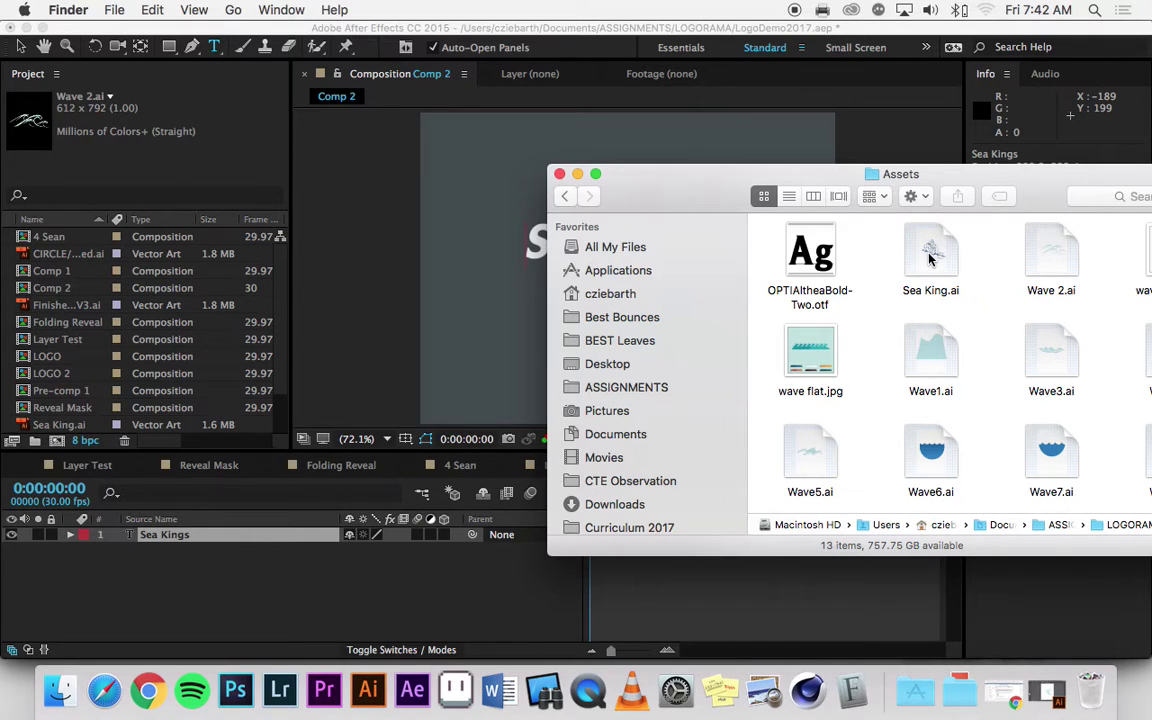
pyautogui.moveTo(929, 255); pyautogui.dragTo(112, 327)
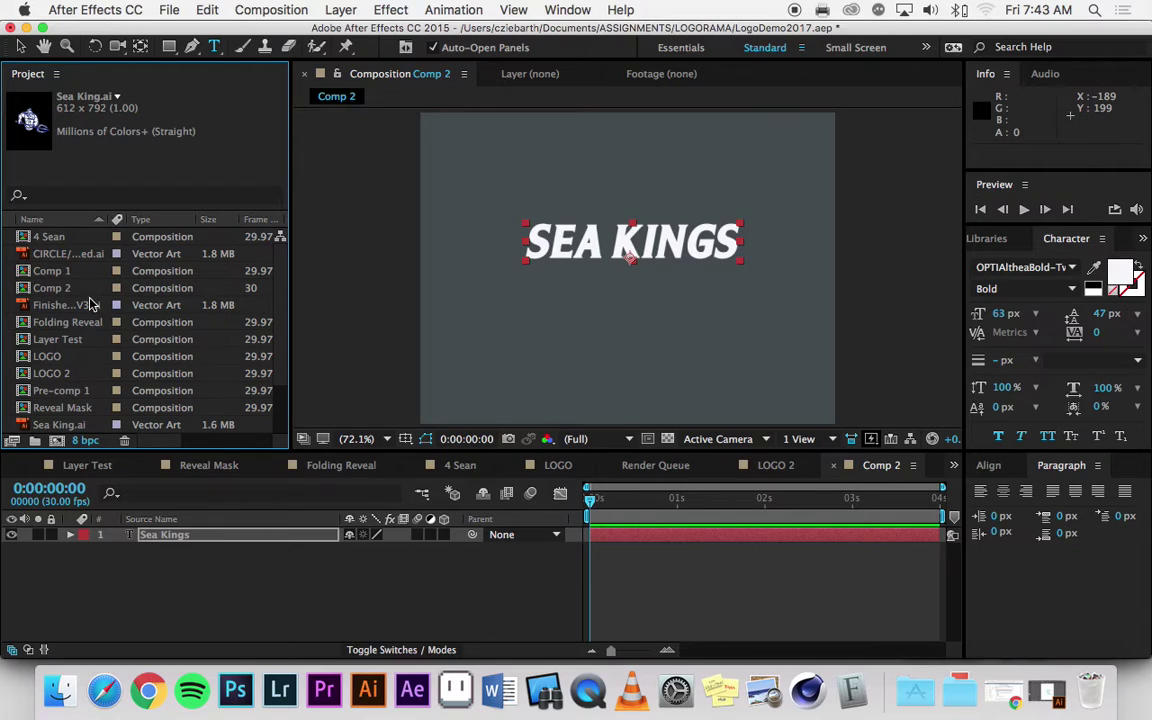
# Place Sea King.ai in Comp 2 above the text and move it up and right
pyautogui.scroll(-3, 75, 320)
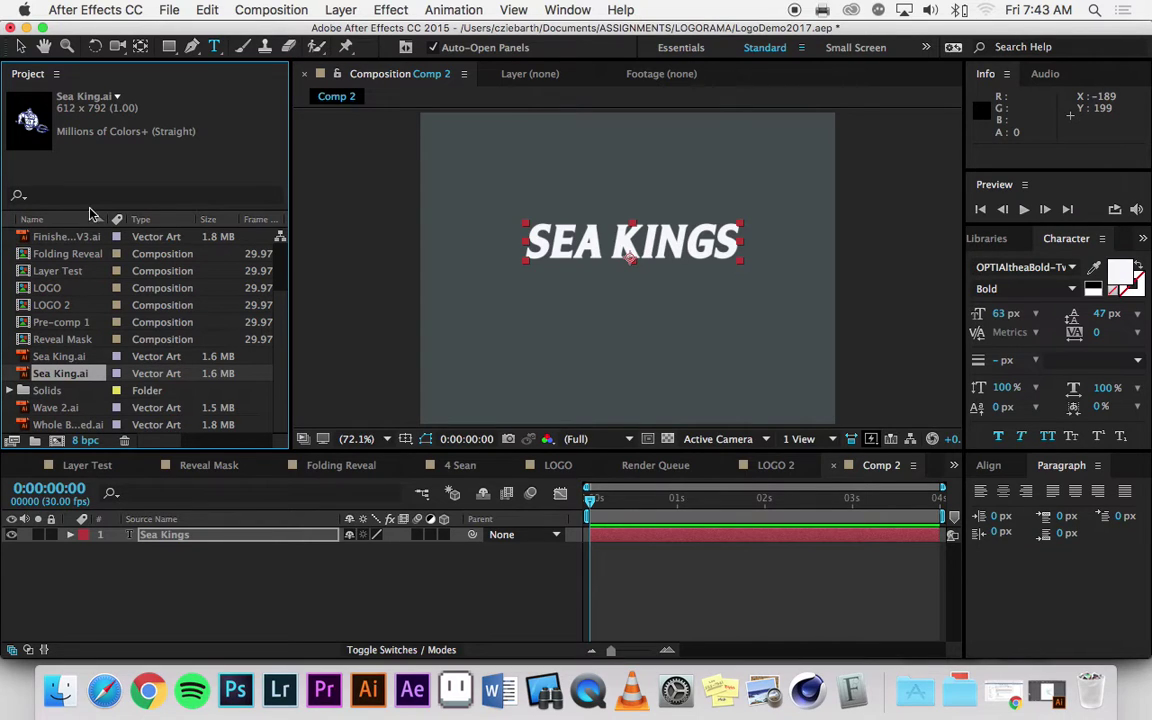
pyautogui.moveTo(22, 375); pyautogui.dragTo(597, 341)
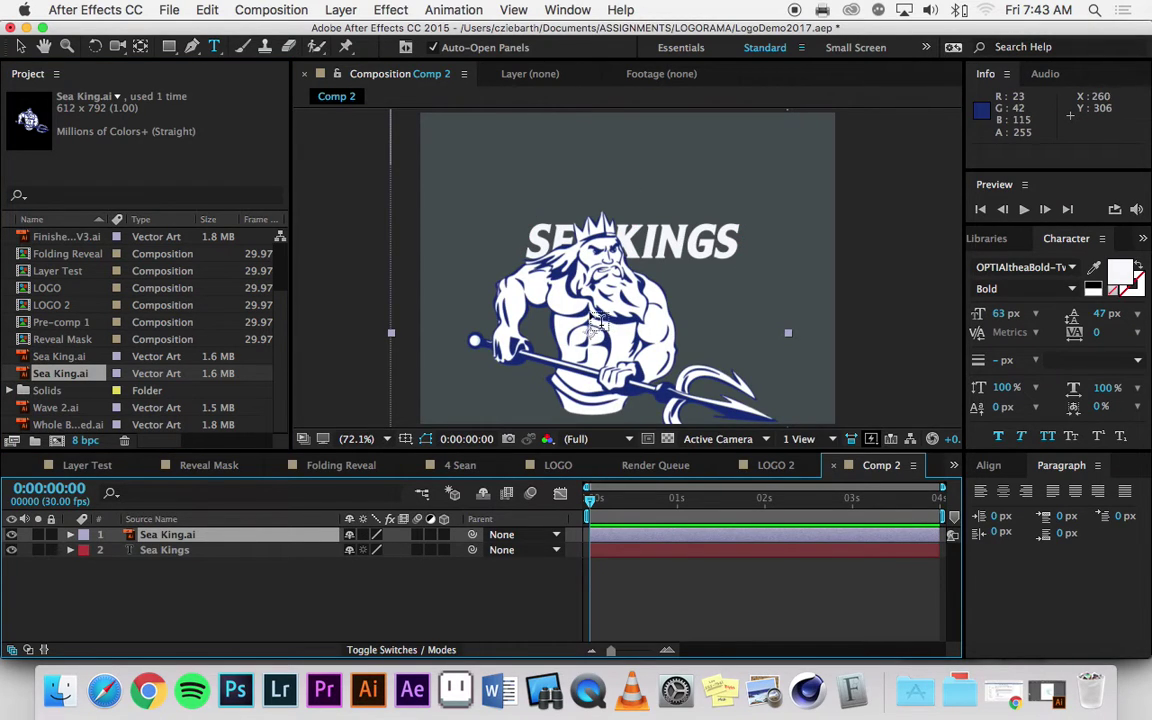
pyautogui.click(22, 47)
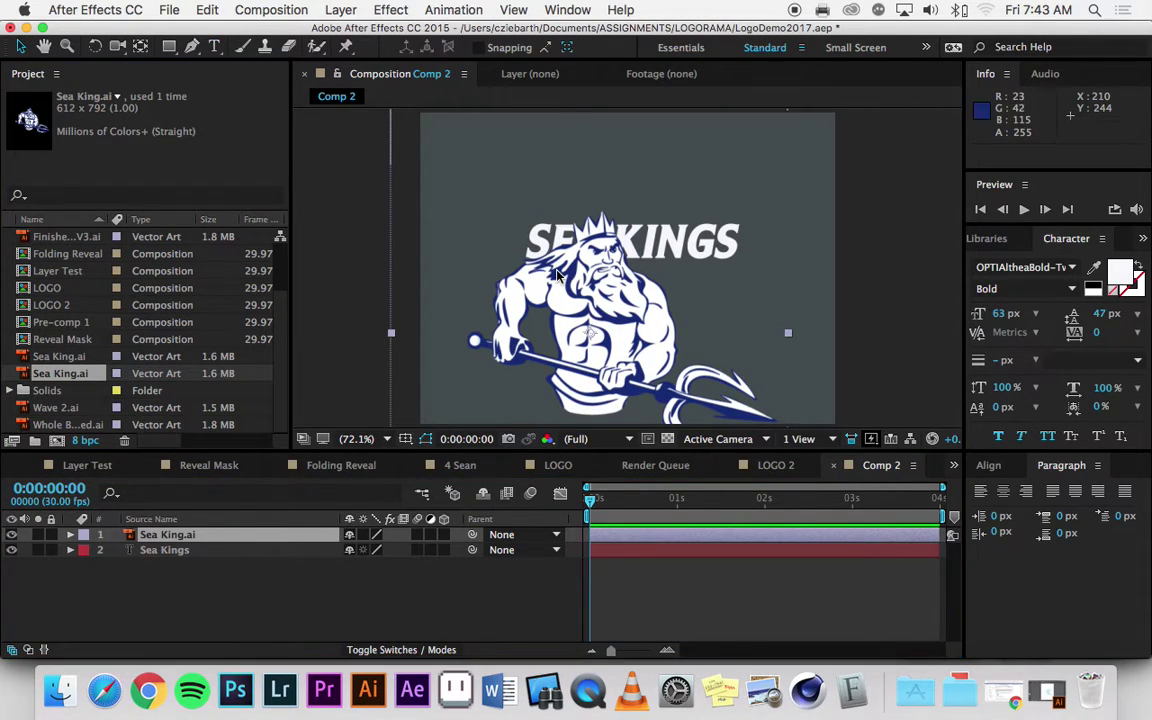
pyautogui.moveTo(568, 272); pyautogui.dragTo(598, 208)
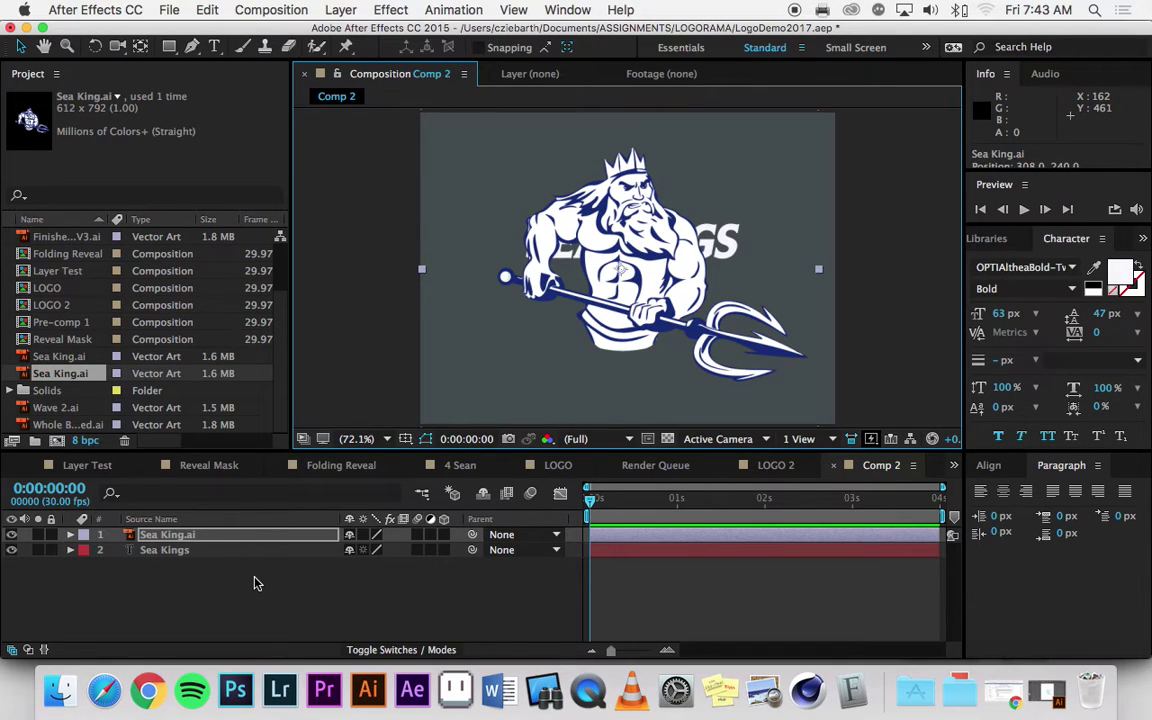
# Convert Sea King.ai into a Sea King Outlines shape layer, delete the original, and nudge it left
pyautogui.rightClick(190, 540)
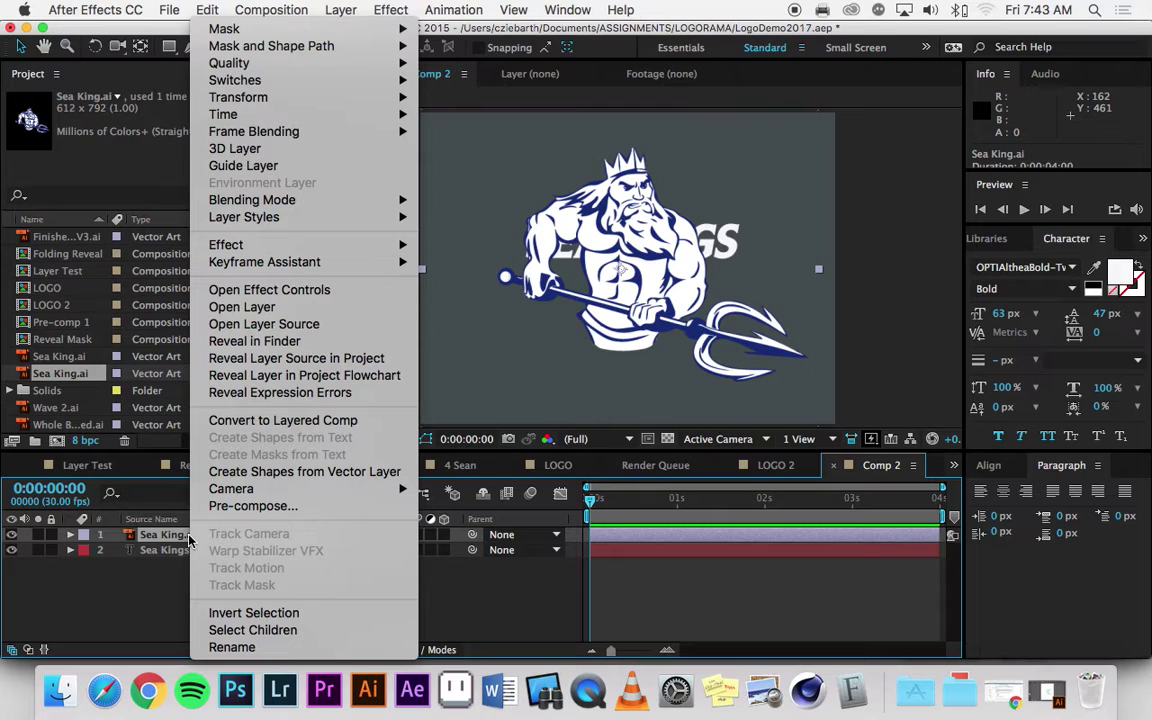
pyautogui.click(290, 481)
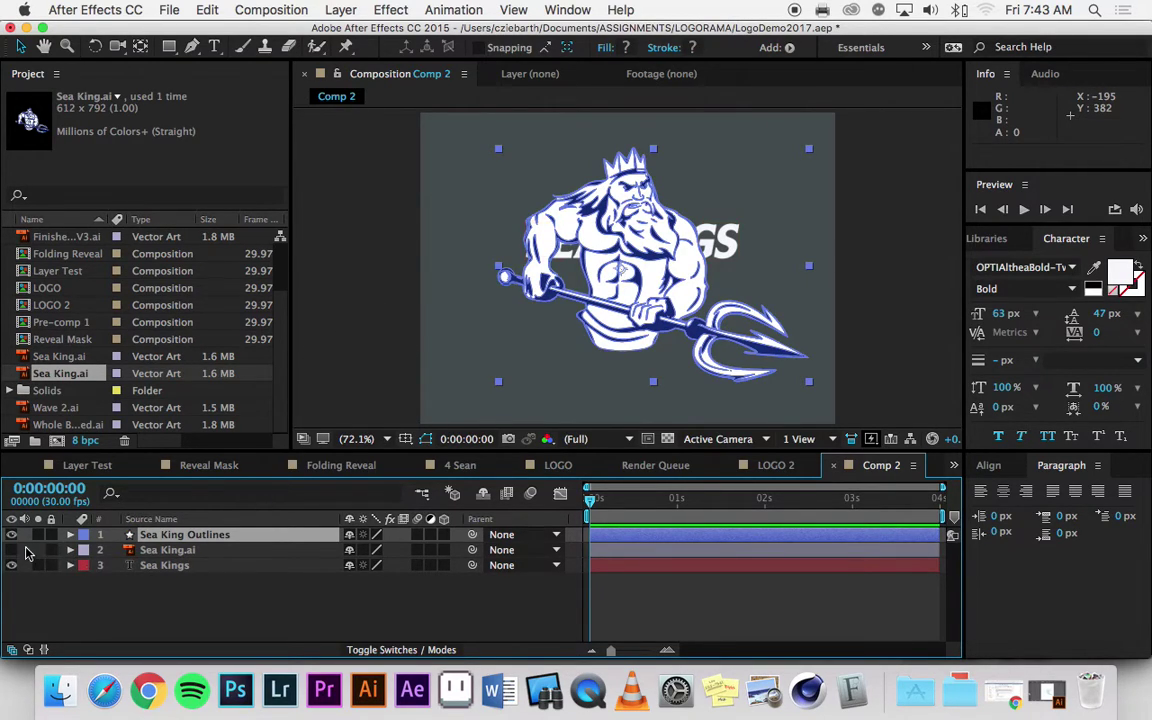
pyautogui.click(155, 553)
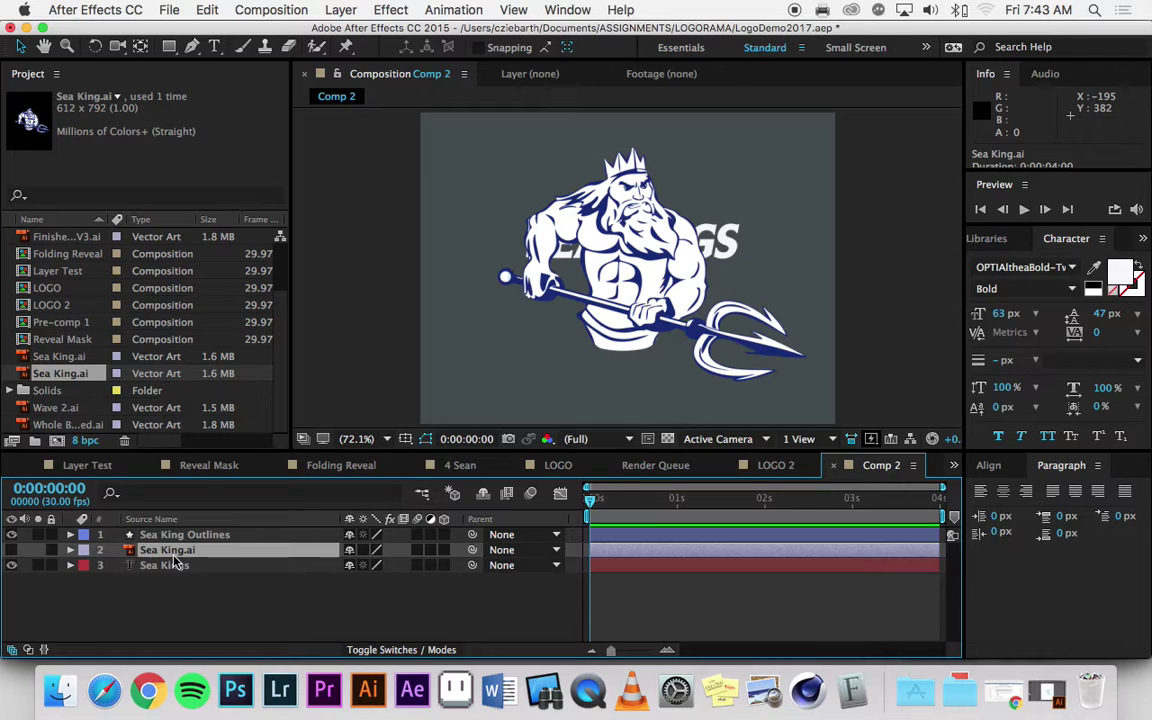
pyautogui.press('Delete')
pyautogui.click(588, 263)
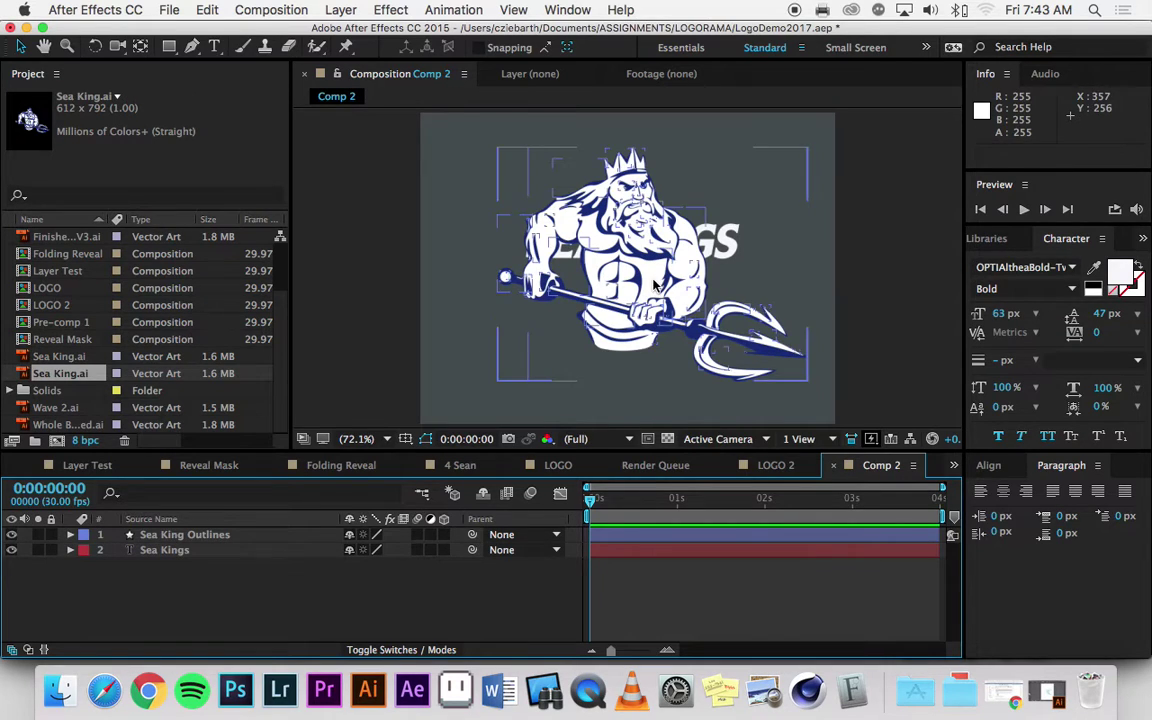
pyautogui.moveTo(623, 287); pyautogui.dragTo(611, 286)
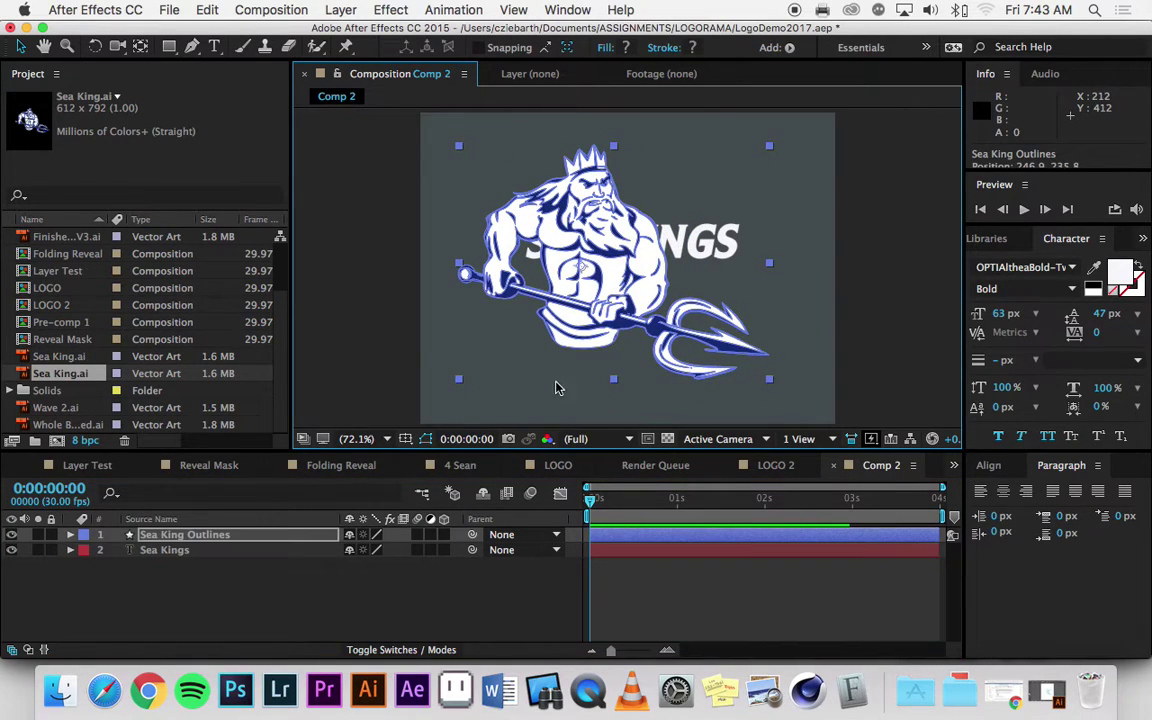
pyautogui.click(363, 391)
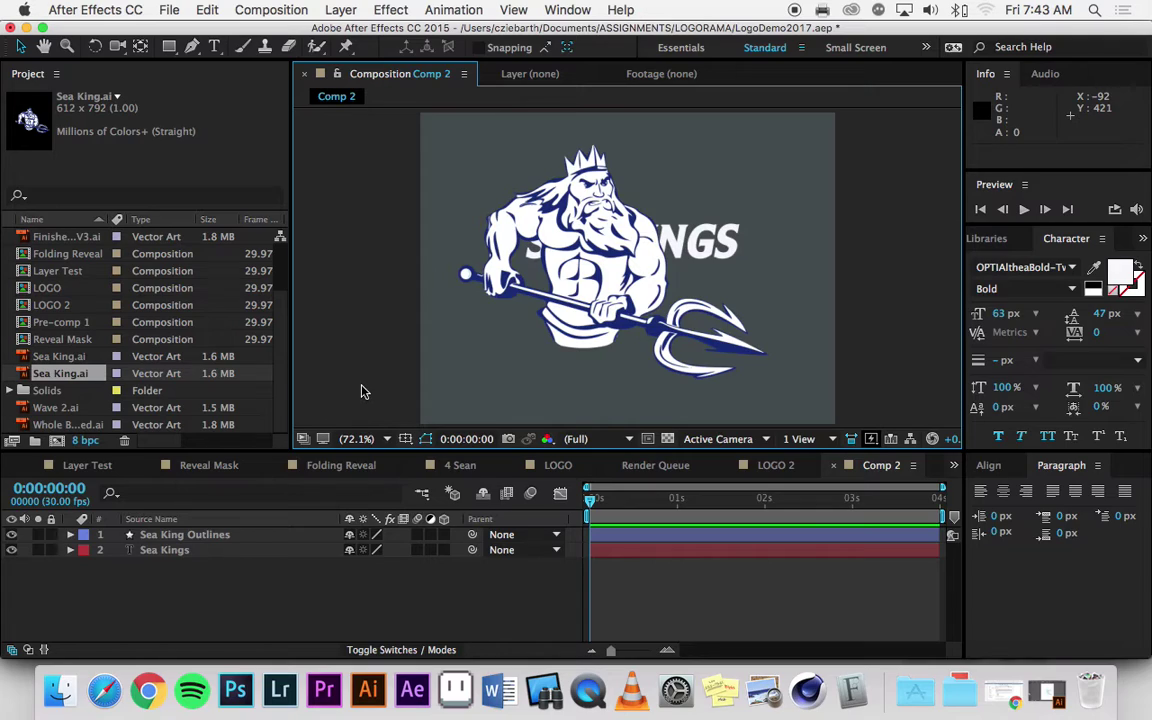